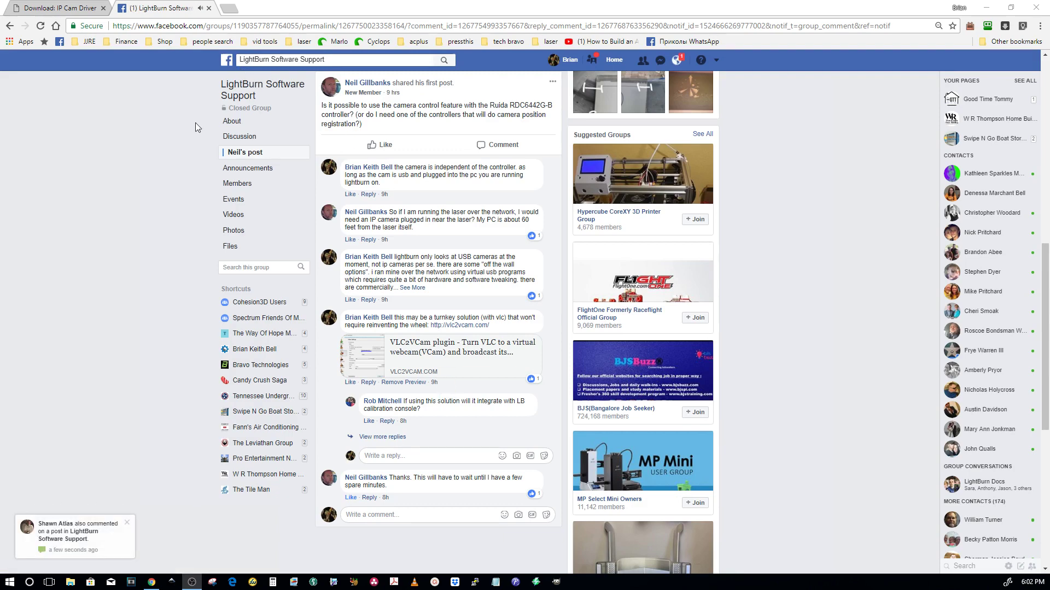
pyautogui.click(61, 11)
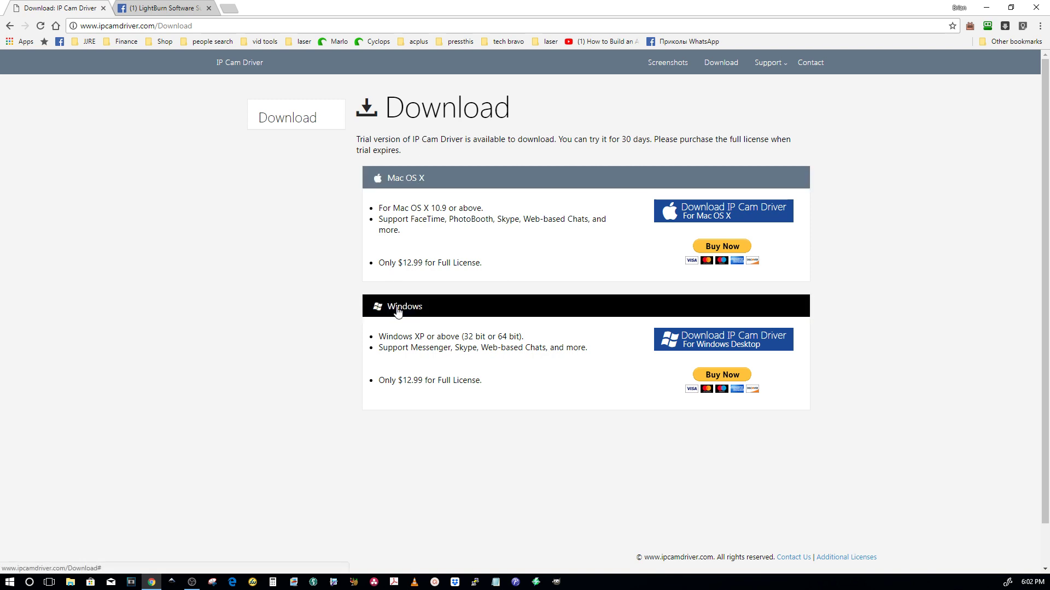
# Step: Launch IP Cam Driver from the Start menu, review its camera sources, and confirm its settings with OK
pyautogui.click(10, 582)
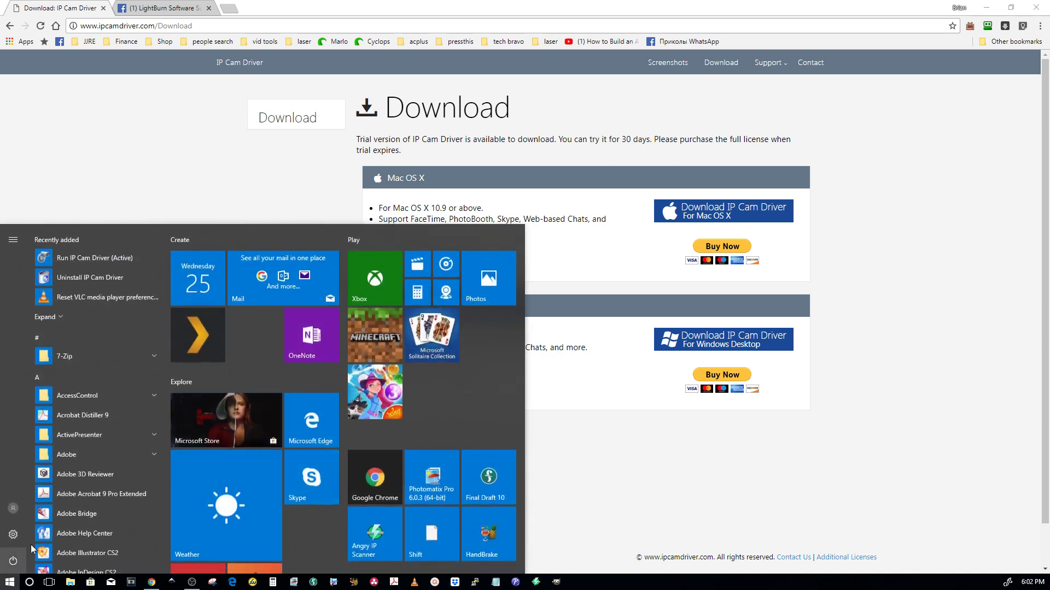
pyautogui.click(70, 263)
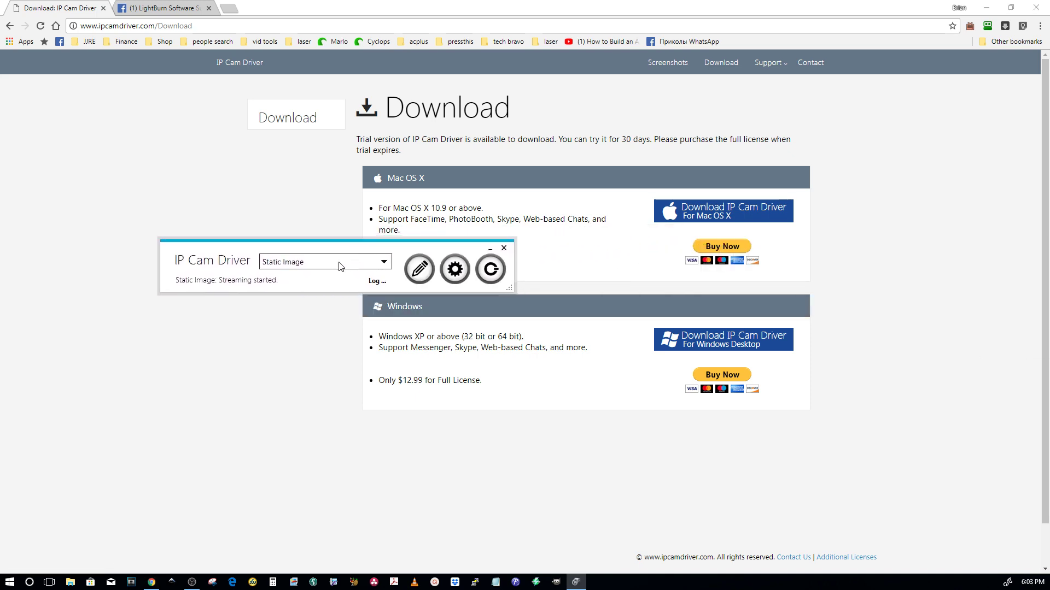
pyautogui.click(340, 265)
pyautogui.click(337, 264)
pyautogui.click(337, 263)
pyautogui.click(455, 269)
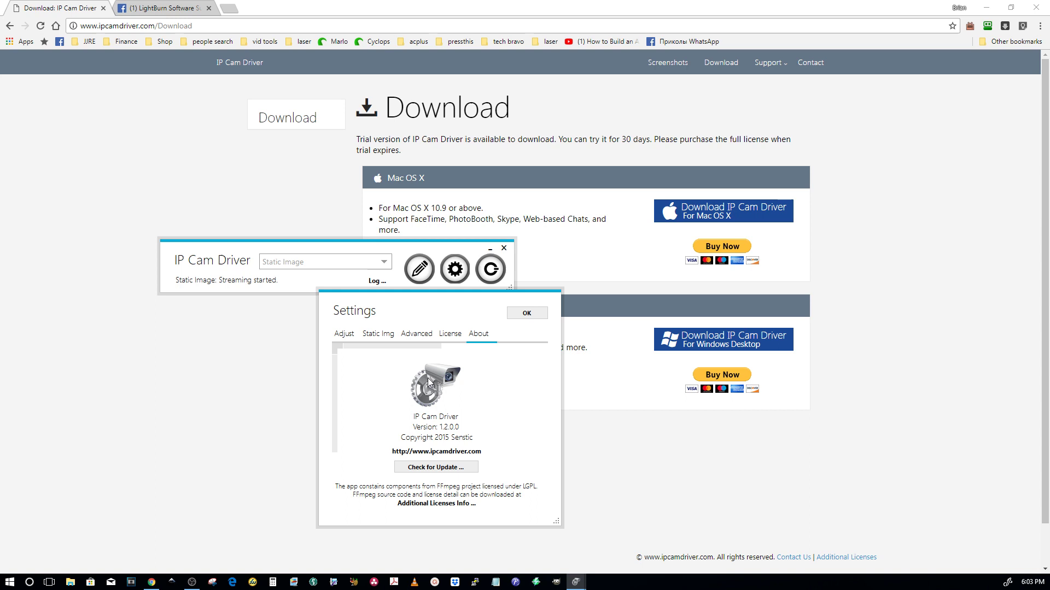
pyautogui.click(541, 314)
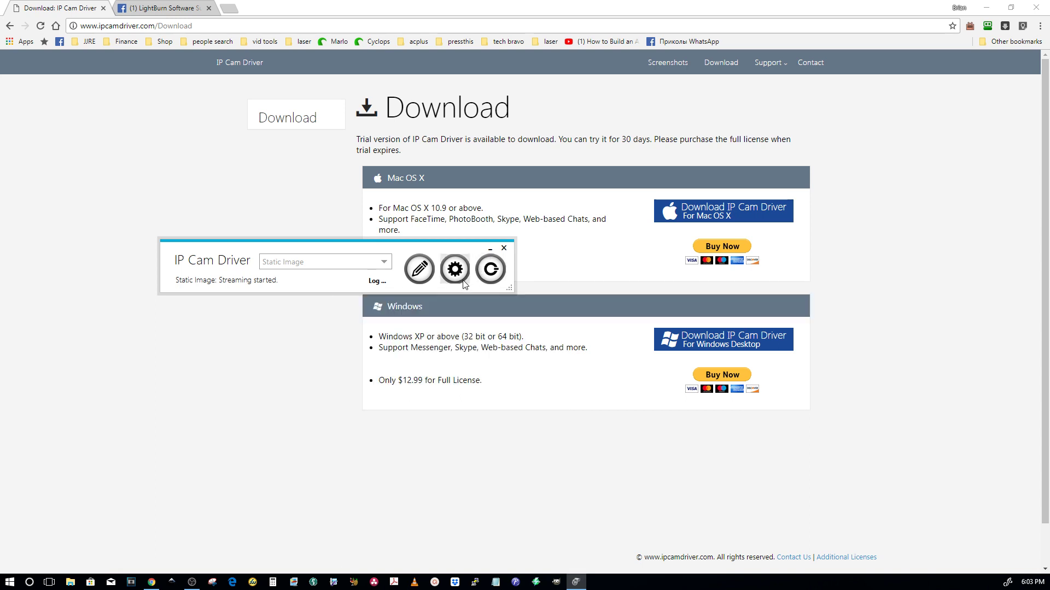
# Step: Add a new IP camera named cam1 with the pasted snapshot address and stream from cam1
pyautogui.click(418, 274)
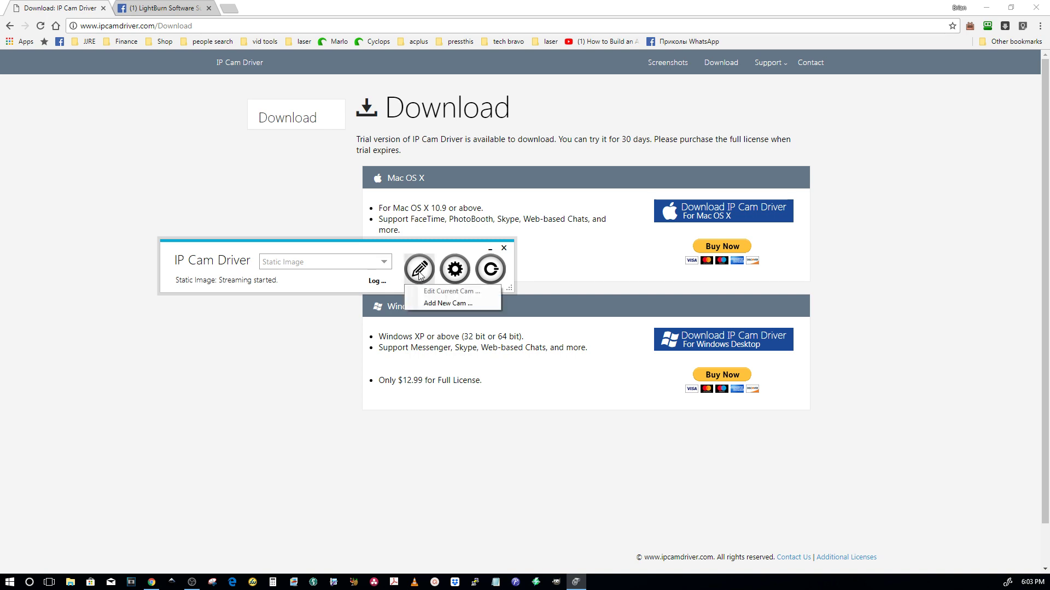
pyautogui.click(438, 306)
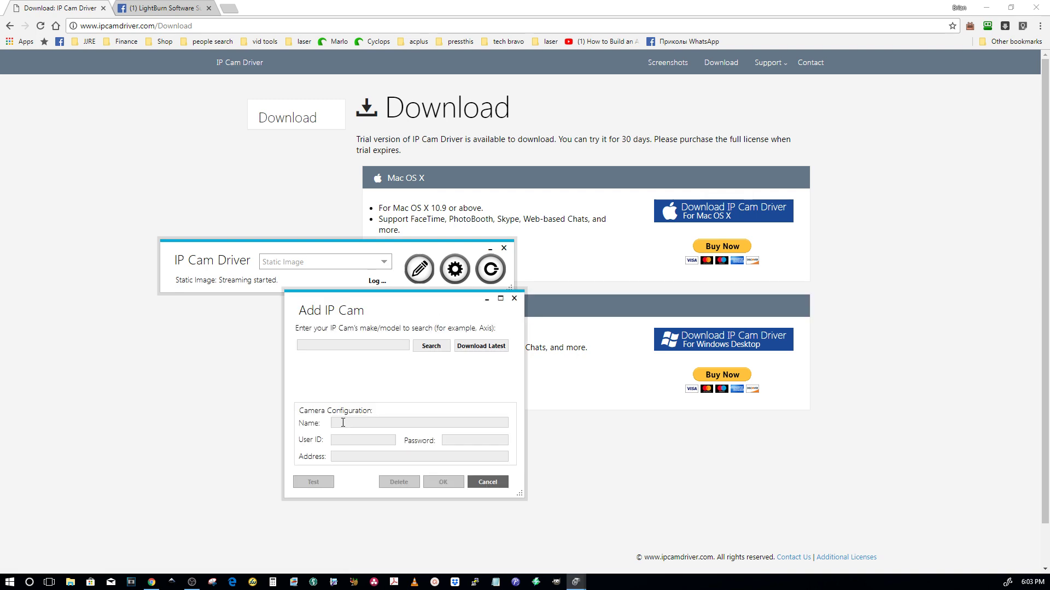
pyautogui.rightClick(342, 457)
pyautogui.click(328, 351)
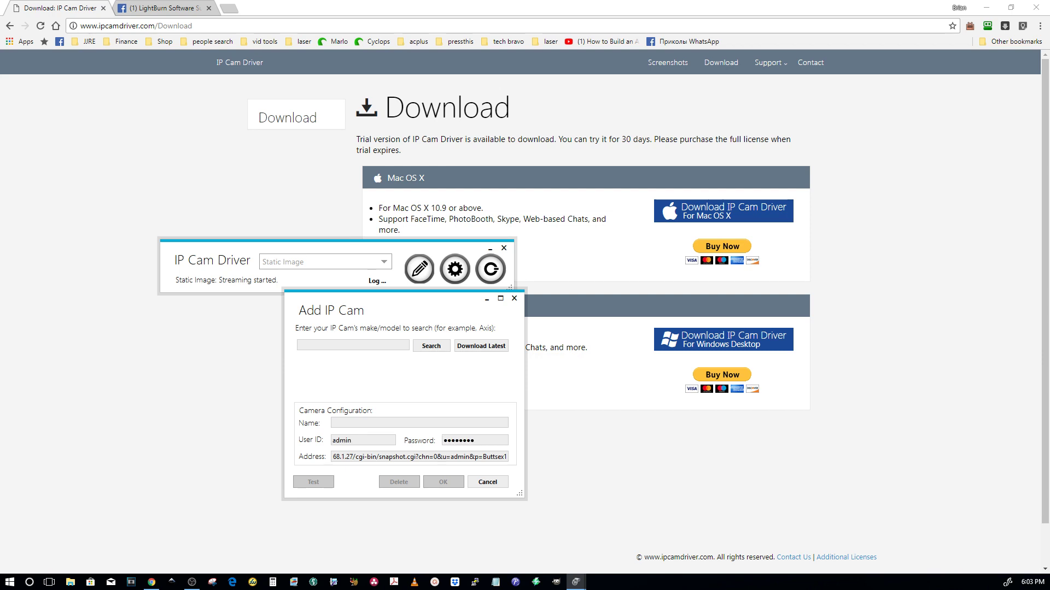
pyautogui.click(343, 421)
pyautogui.write('cam1')
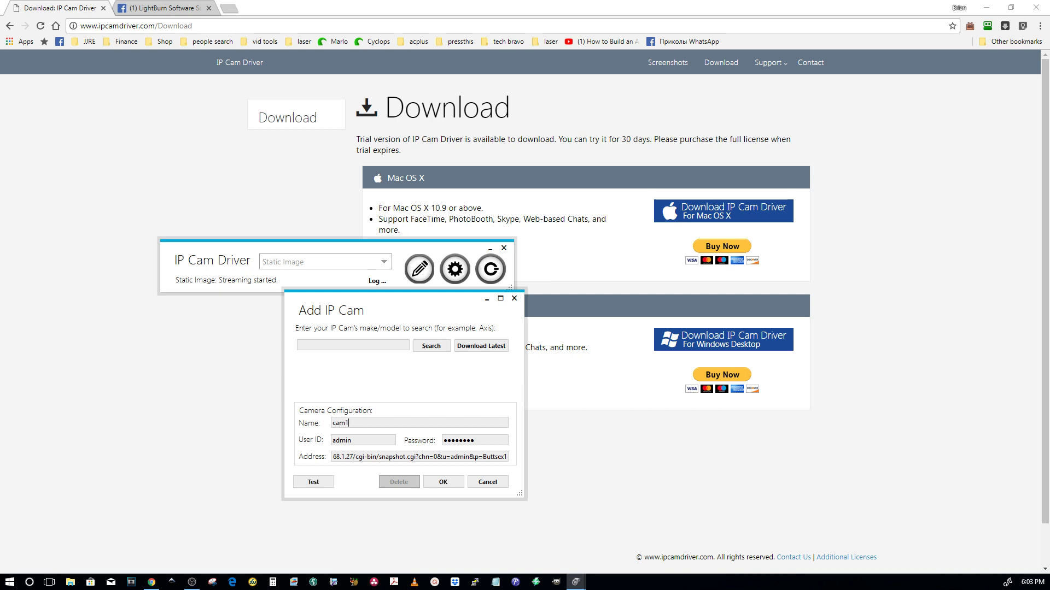
pyautogui.click(444, 482)
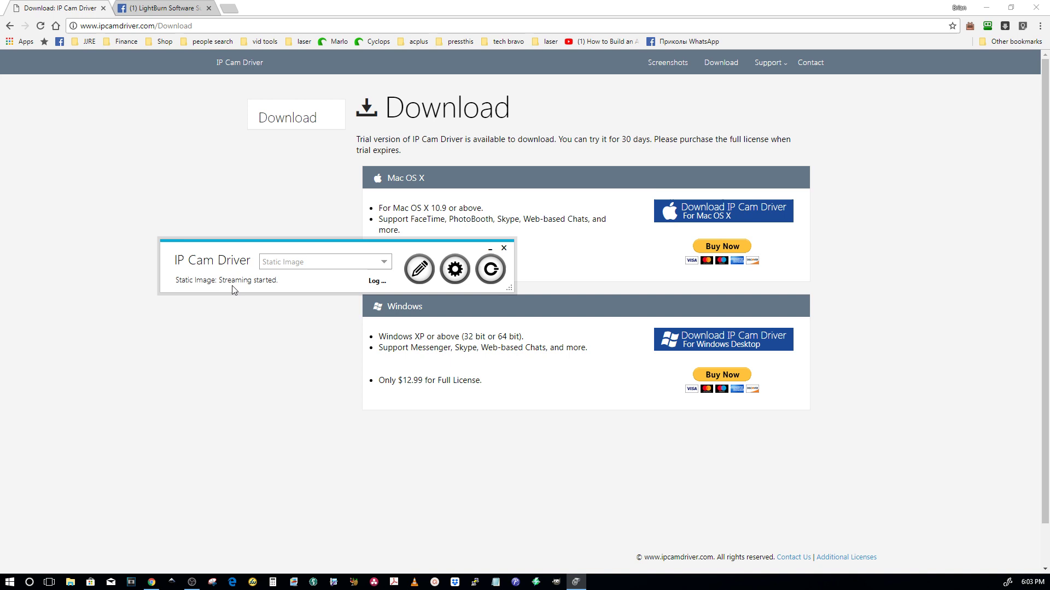
pyautogui.click(311, 264)
pyautogui.click(276, 287)
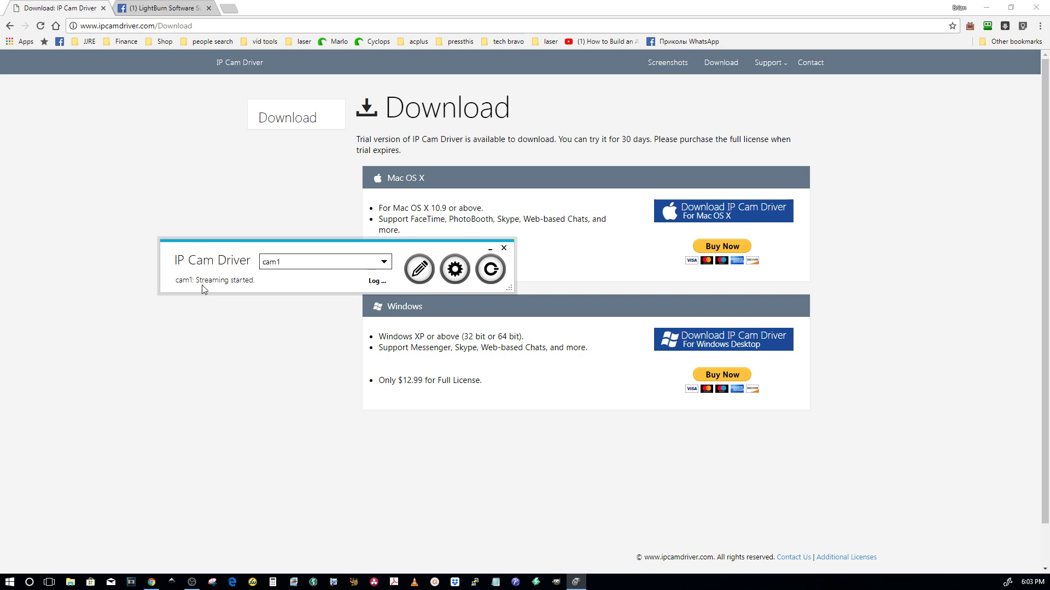
# Step: Select Senstic IP Cam Driver as LightBurn's camera, enlarge the preview, and update the overlay
pyautogui.click(490, 249)
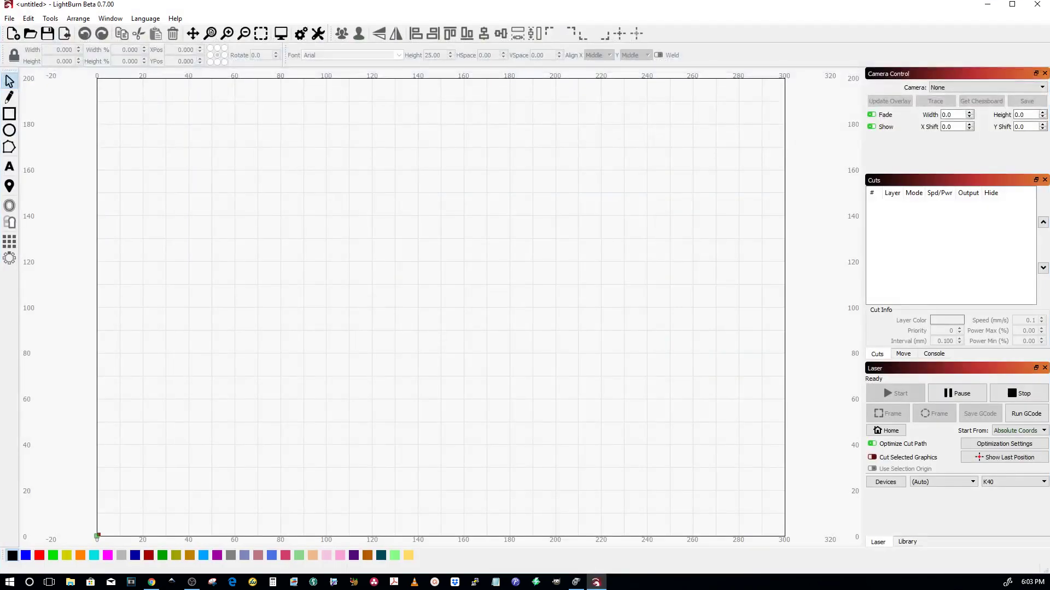
pyautogui.click(958, 89)
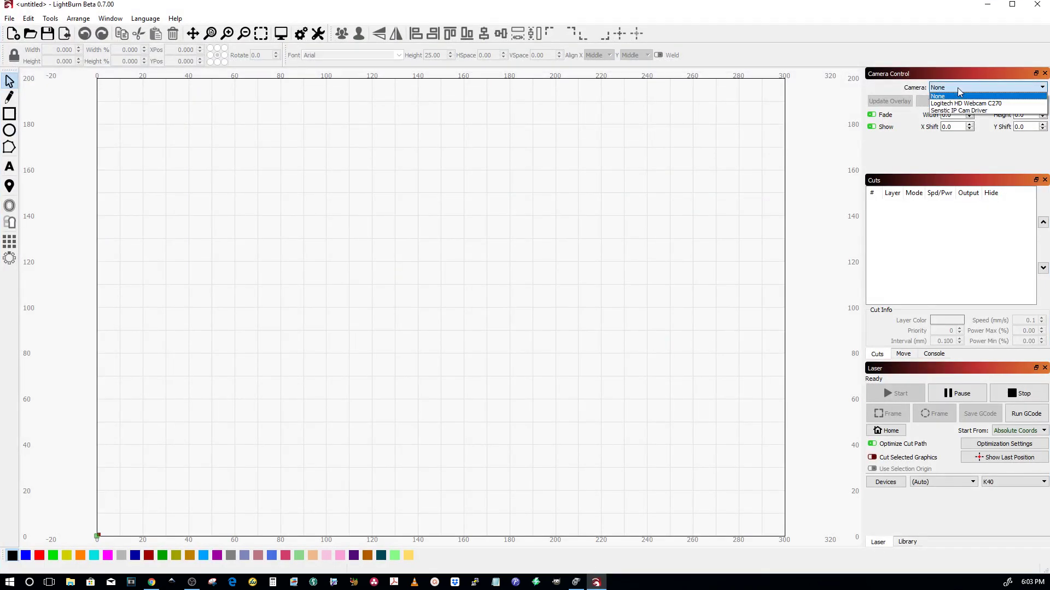
pyautogui.click(938, 112)
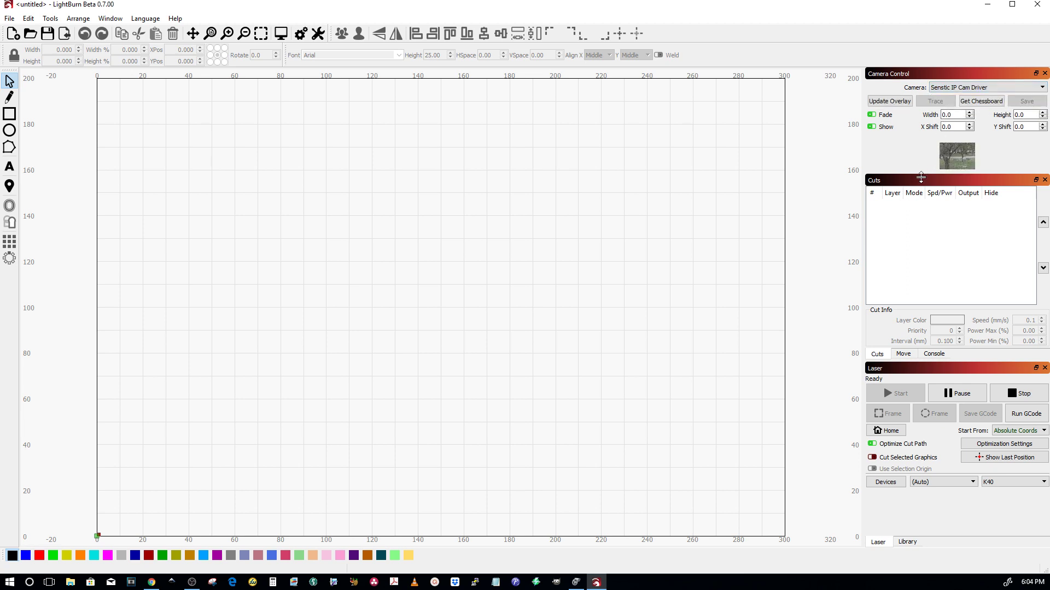
pyautogui.moveTo(920, 172); pyautogui.dragTo(925, 240)
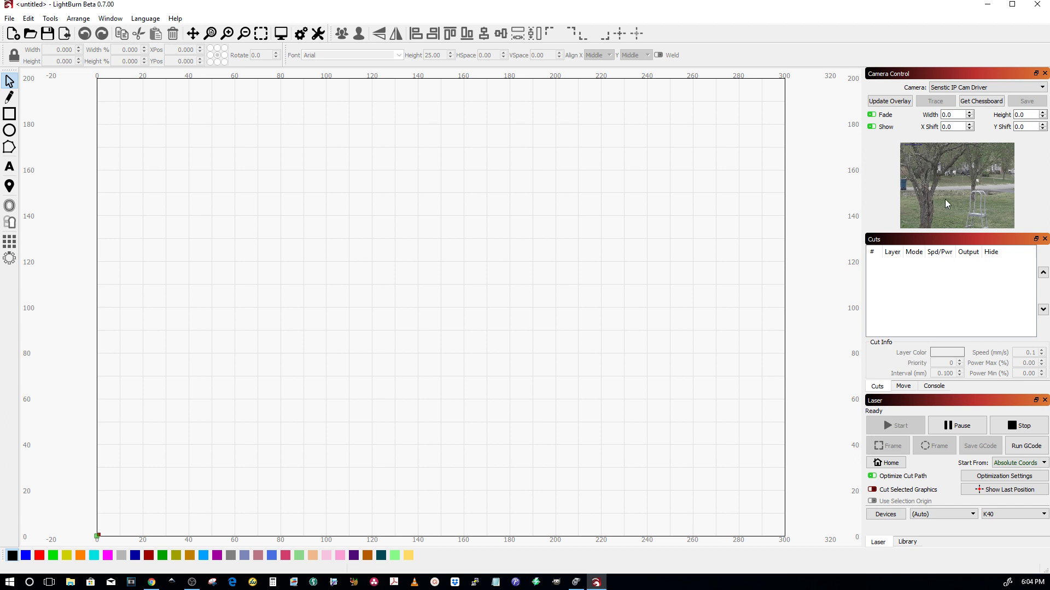
pyautogui.click(897, 101)
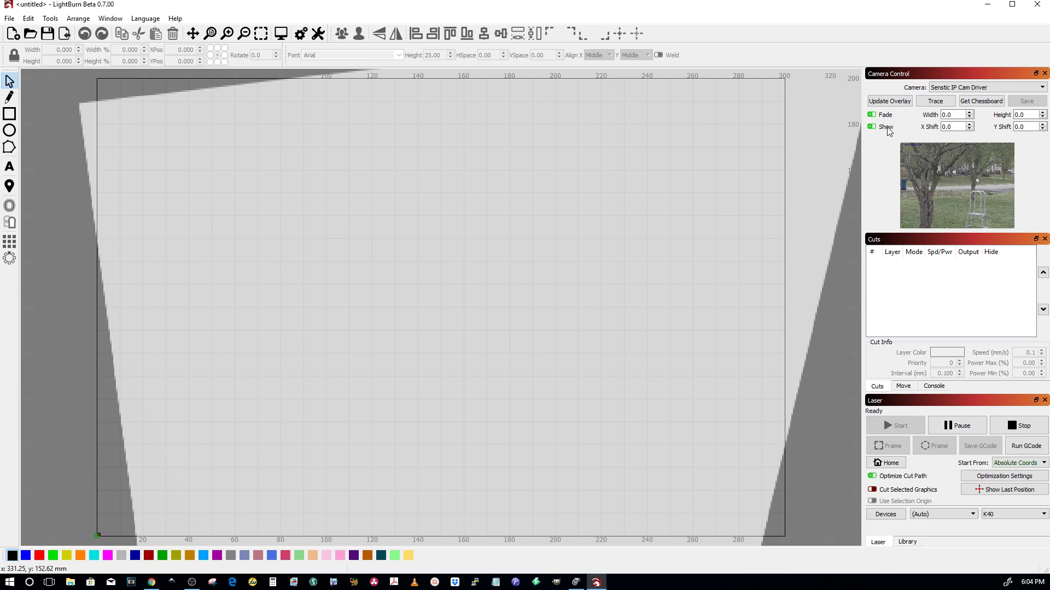
# Step: Try the Logitech HD Webcam C270, then switch the camera back to Senstic IP Cam Driver
pyautogui.click(967, 87)
pyautogui.click(965, 105)
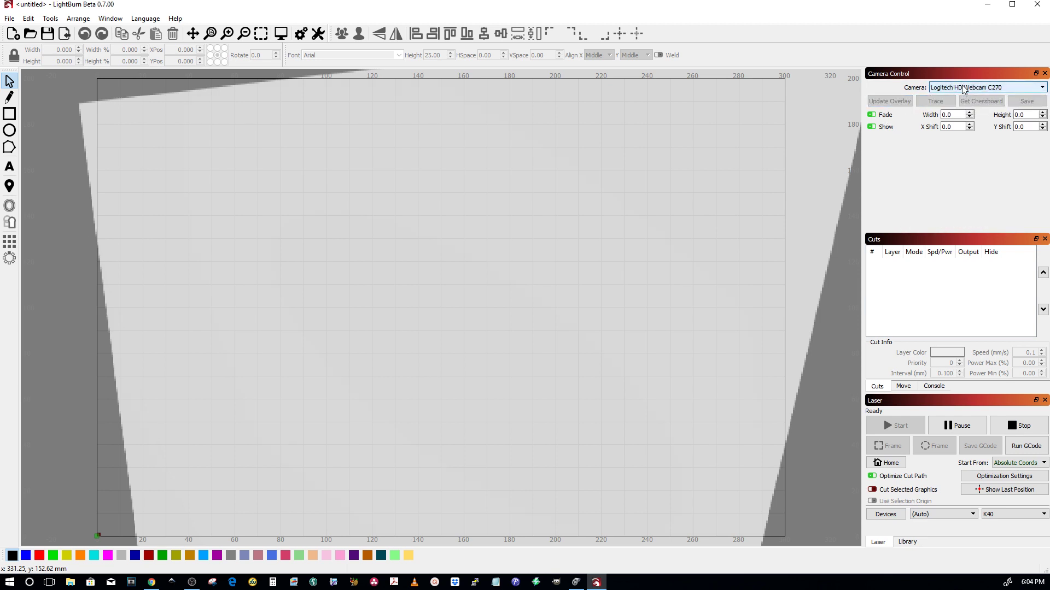
pyautogui.click(963, 89)
pyautogui.click(962, 110)
pyautogui.click(963, 88)
pyautogui.click(963, 112)
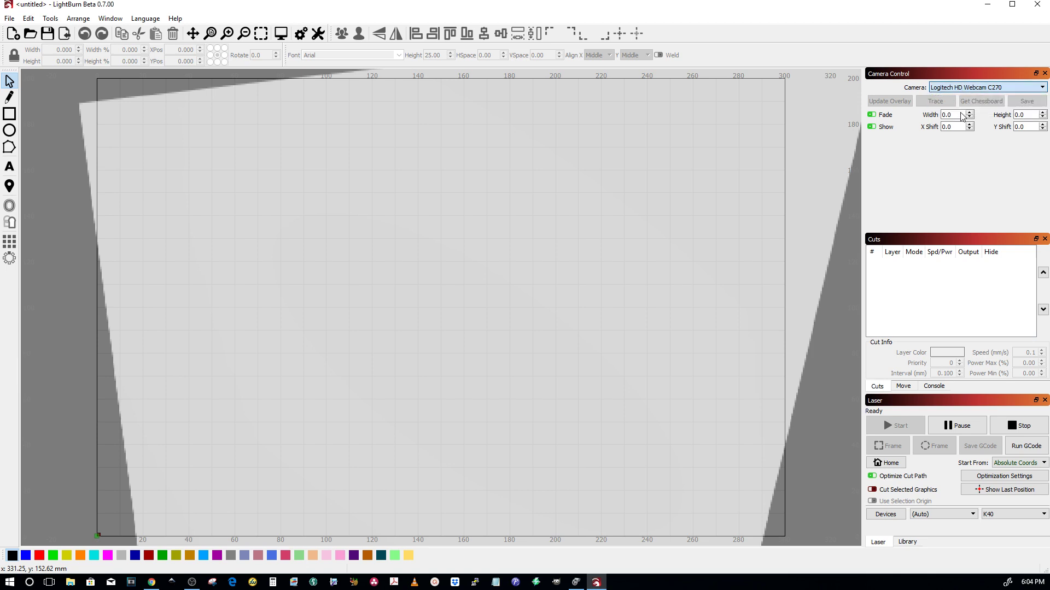
pyautogui.click(963, 87)
pyautogui.click(962, 99)
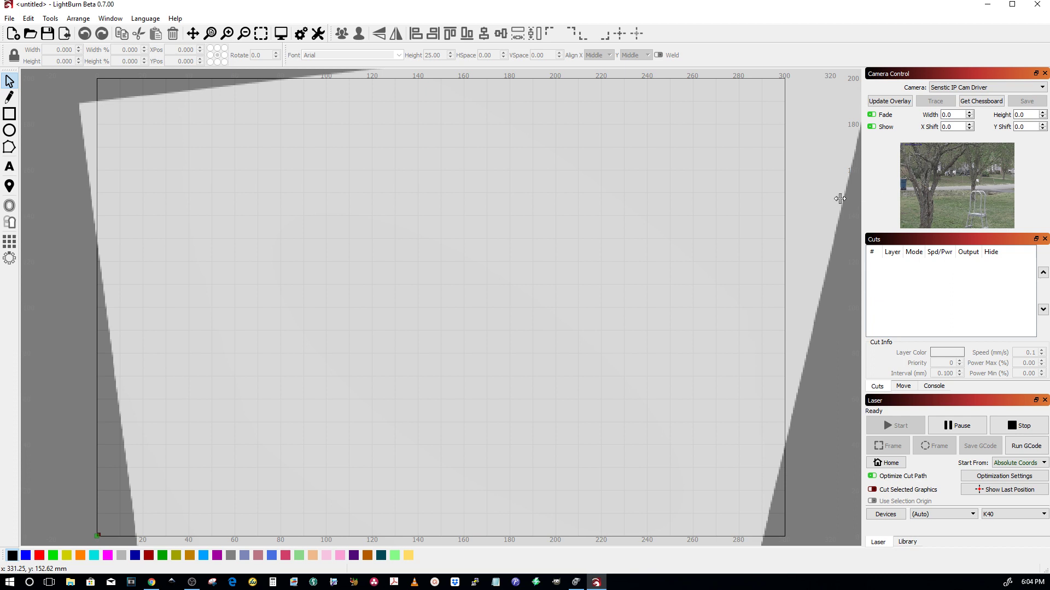
# Step: Widen the dock and close the Laser, Library, Cuts, Move and Console panels
pyautogui.moveTo(840, 199); pyautogui.dragTo(456, 222)
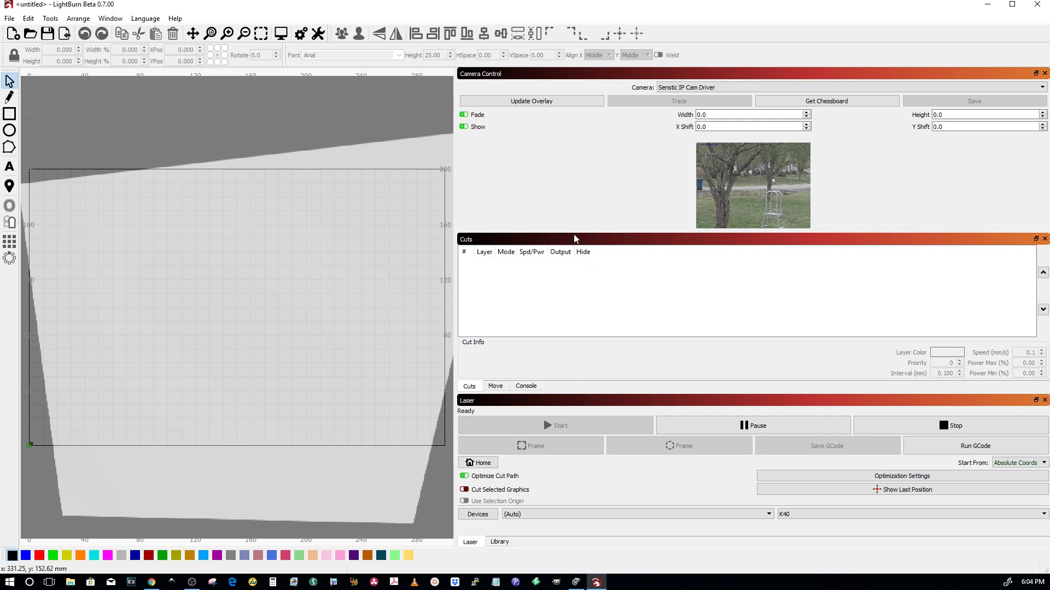
pyautogui.click(1044, 400)
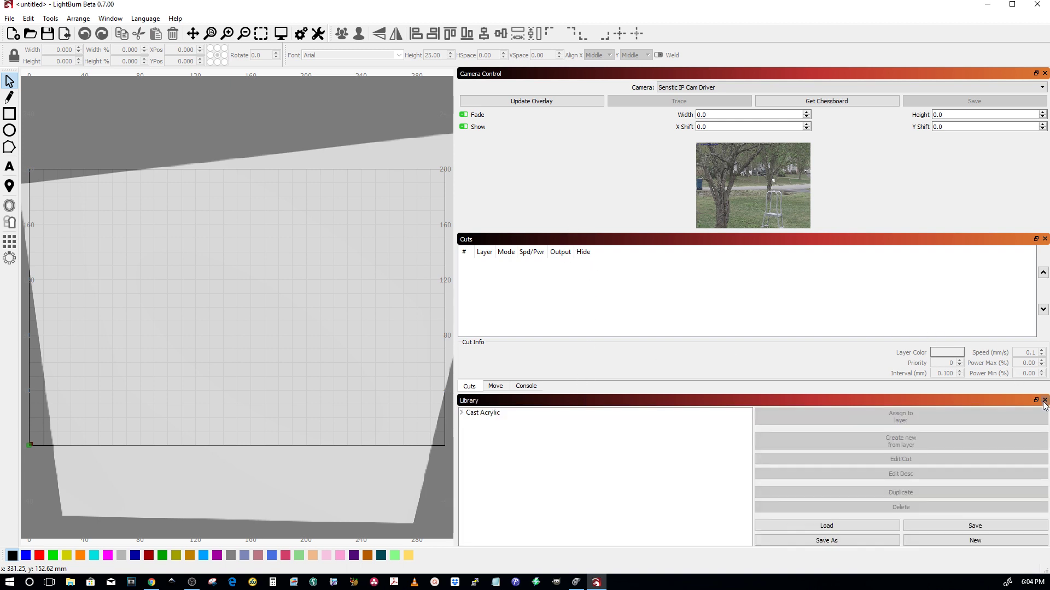
pyautogui.click(1044, 401)
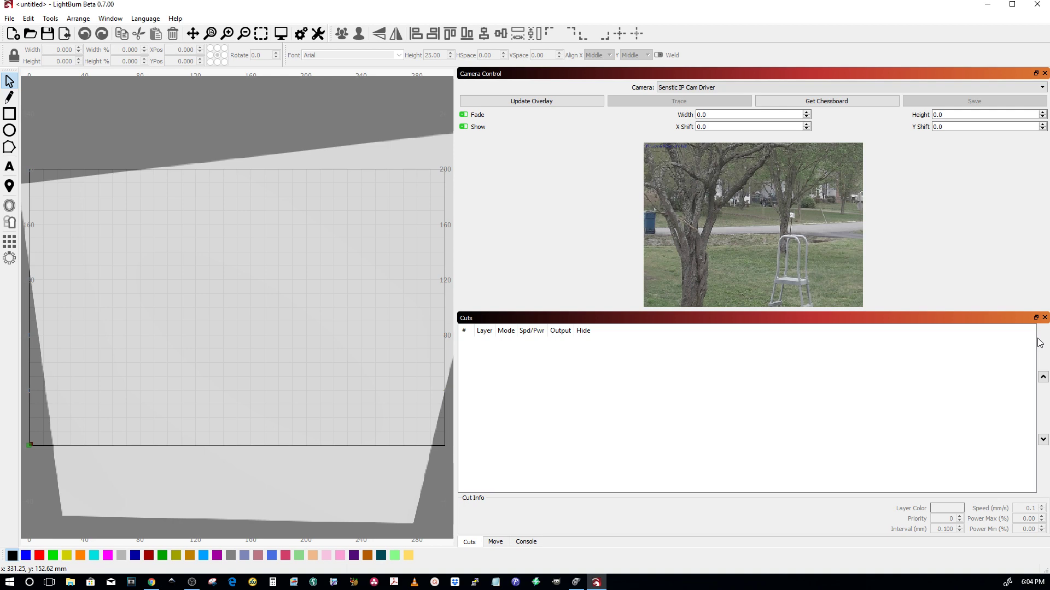
pyautogui.click(1044, 317)
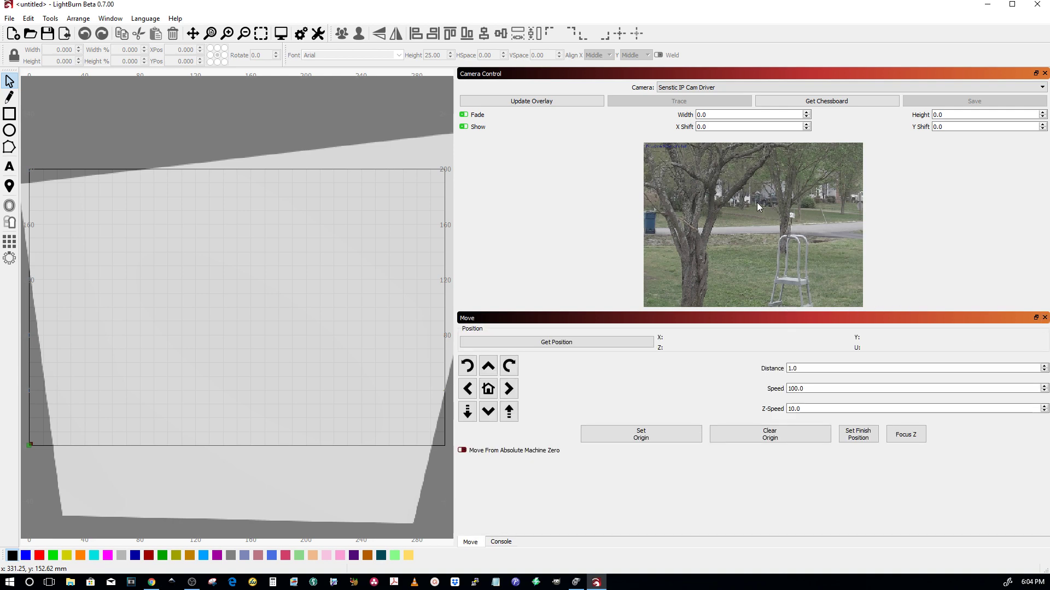
pyautogui.click(1044, 318)
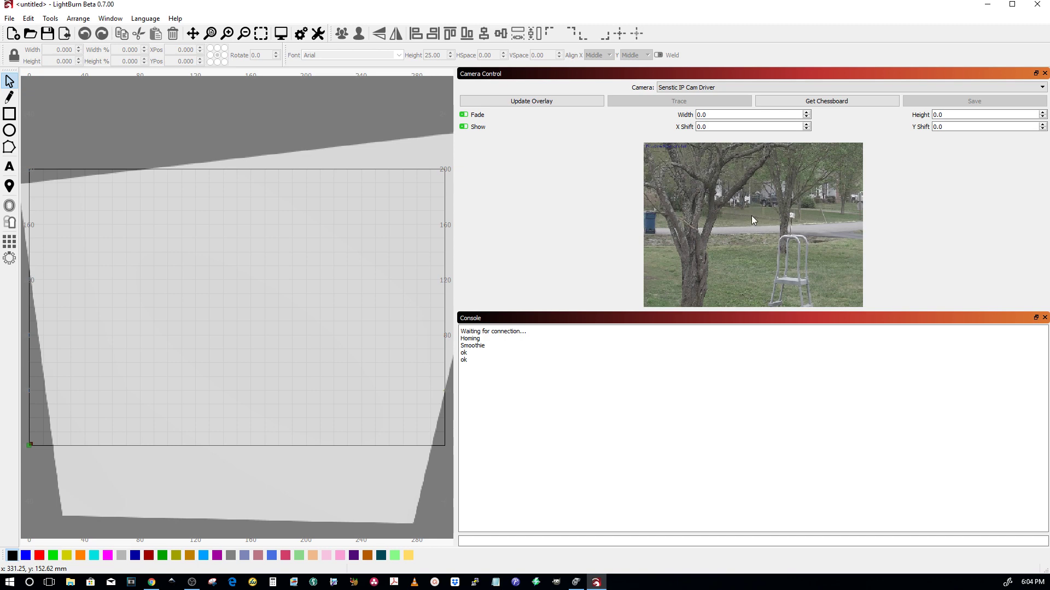
pyautogui.click(1044, 318)
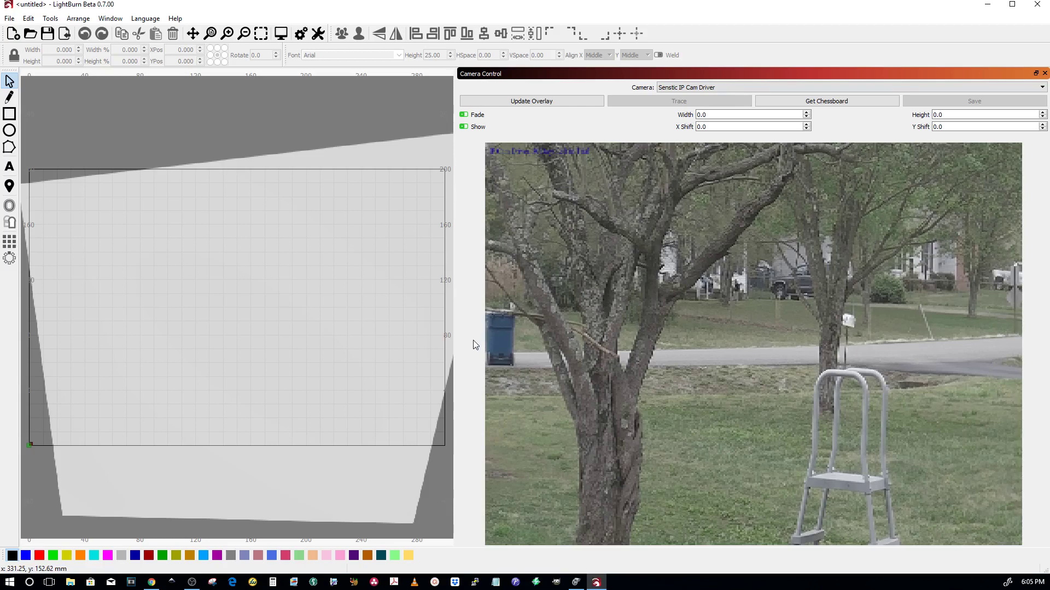
# Step: Widen Camera Control further, then narrow it to a strip so the workspace dominates
pyautogui.moveTo(456, 343); pyautogui.dragTo(102, 349)
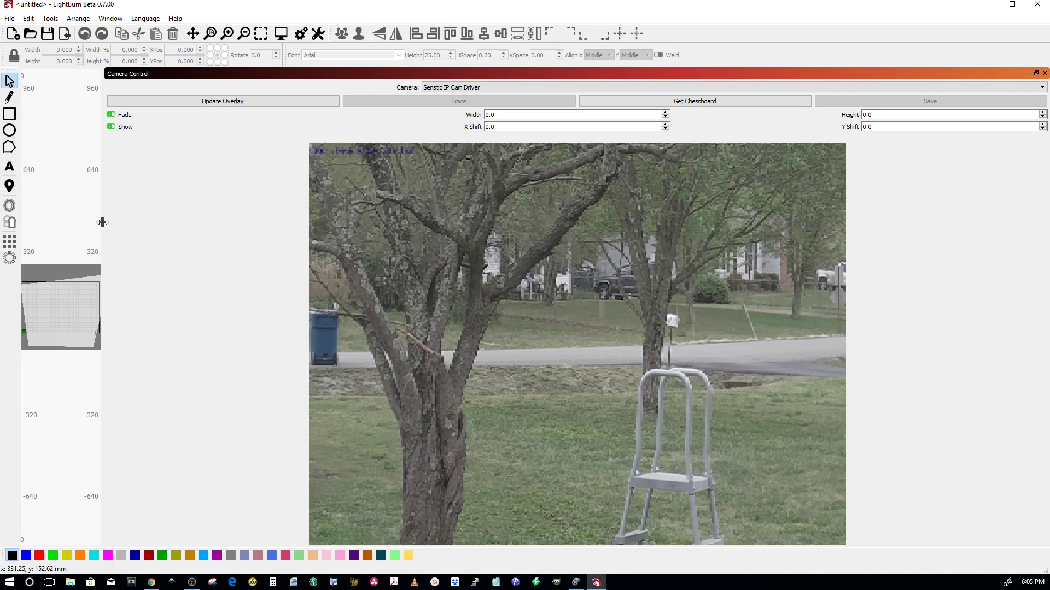
pyautogui.moveTo(102, 222); pyautogui.dragTo(927, 262)
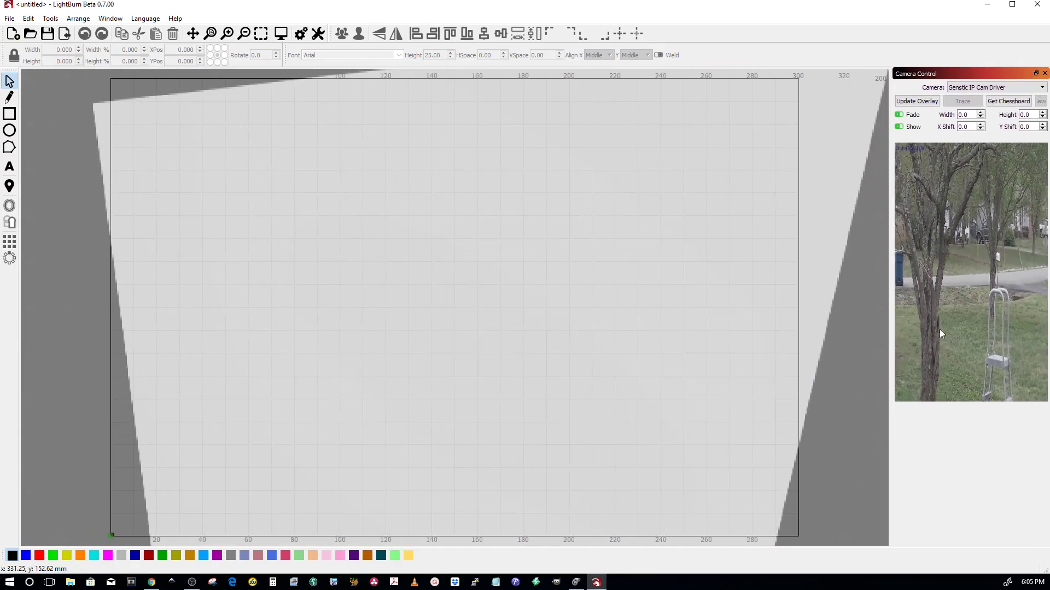
# Step: Drag LightBurn's window down out of the way to reveal the Chrome download page
pyautogui.moveTo(349, 4); pyautogui.dragTo(360, 560)
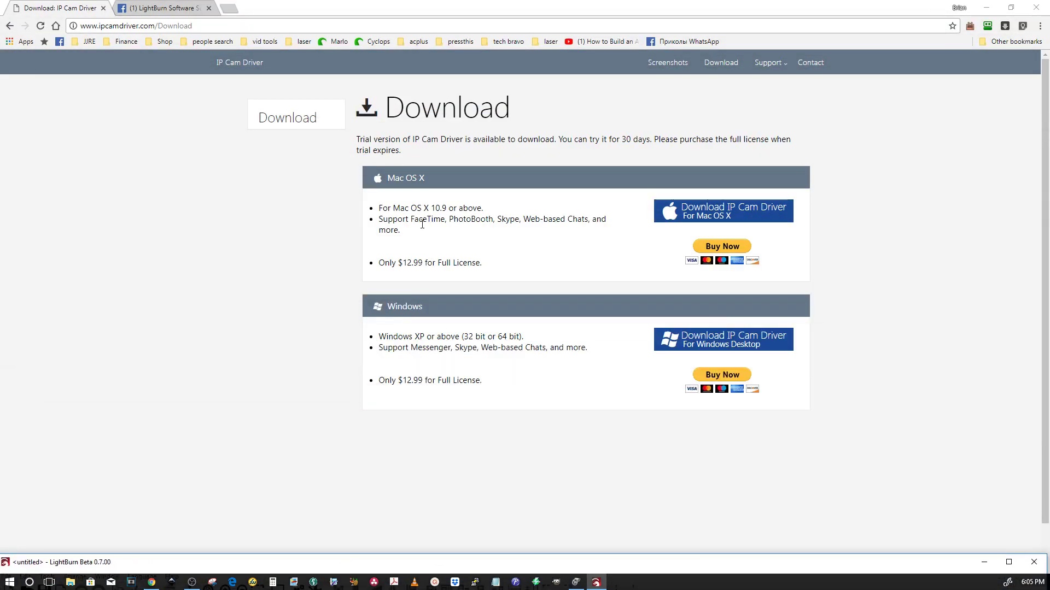